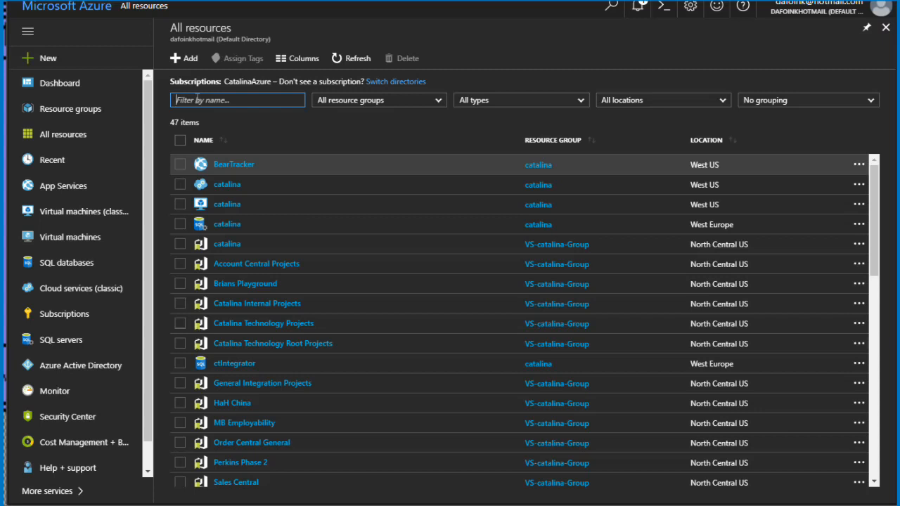
Step: Filter the resources by catalinatech, then open that Service Bus namespace and its iotqueue queue
{"action": "type", "text": "catalinatech"}
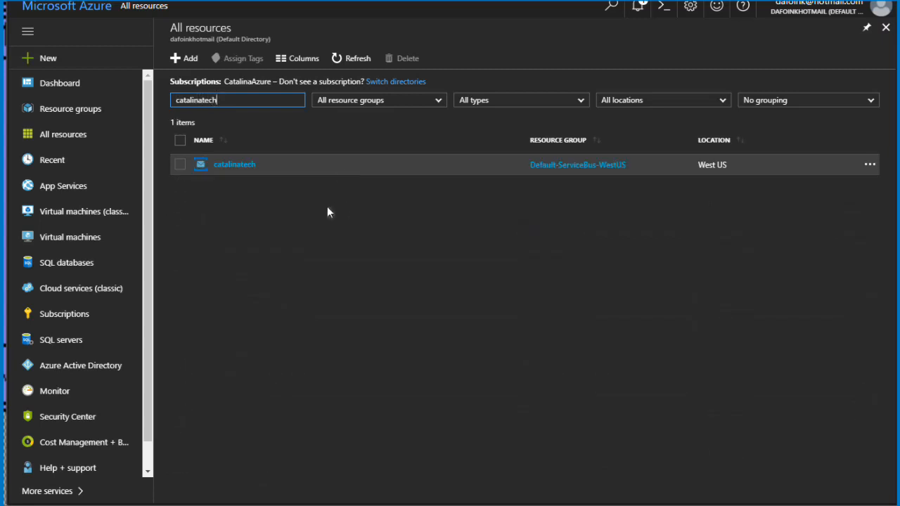
{"action": "left_click", "coordinate": [229, 165]}
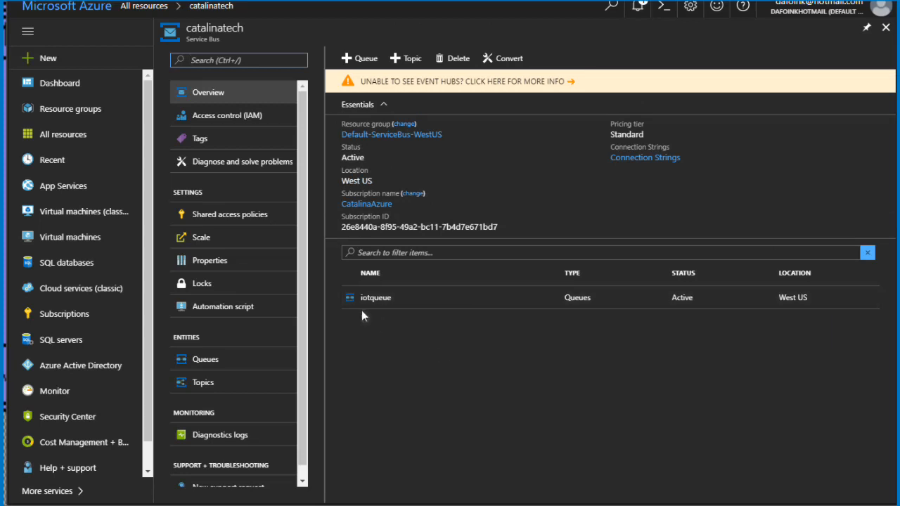
{"action": "left_click", "coordinate": [363, 306]}
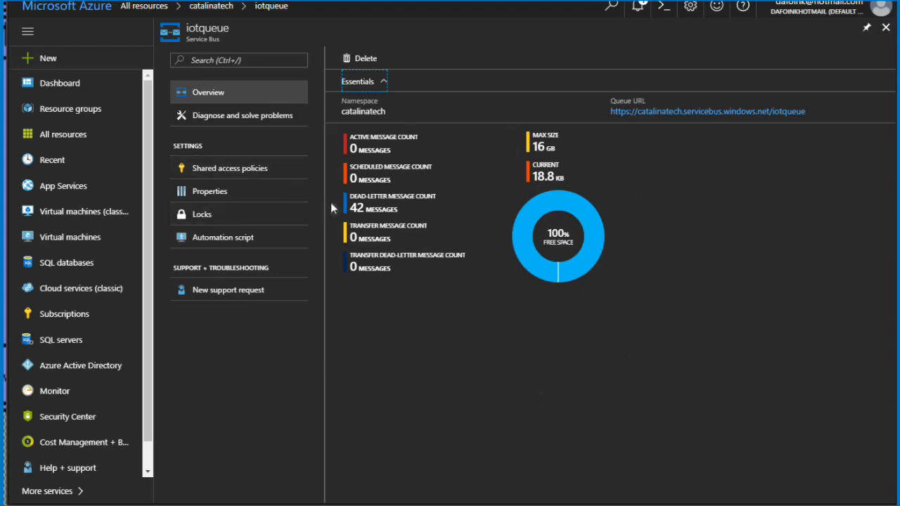
Step: Copy the primary connection string of the queue's MessageRetriever shared access policy
{"action": "left_click", "coordinate": [226, 173]}
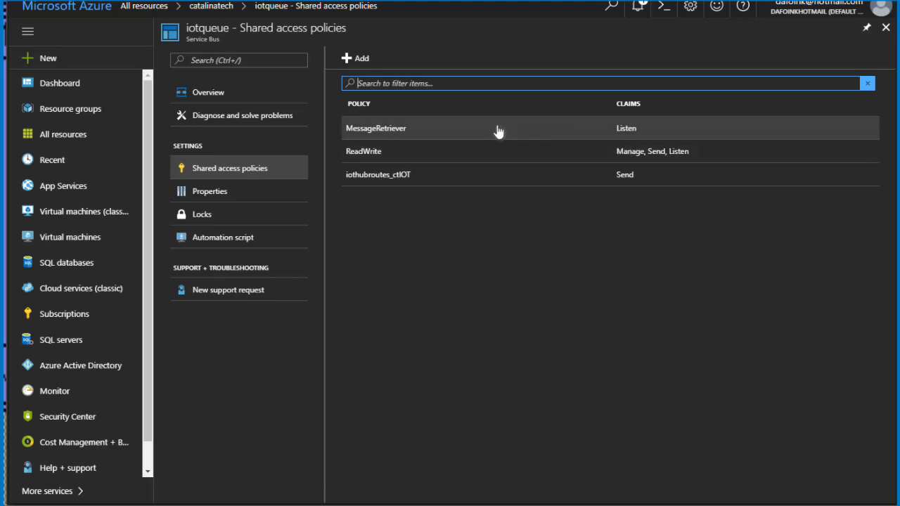
{"action": "left_click", "coordinate": [532, 131]}
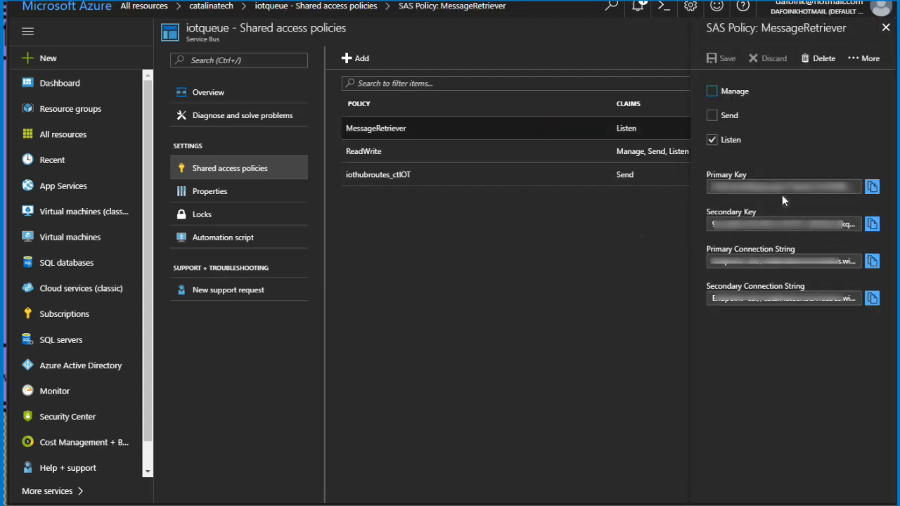
{"action": "left_click", "coordinate": [871, 261]}
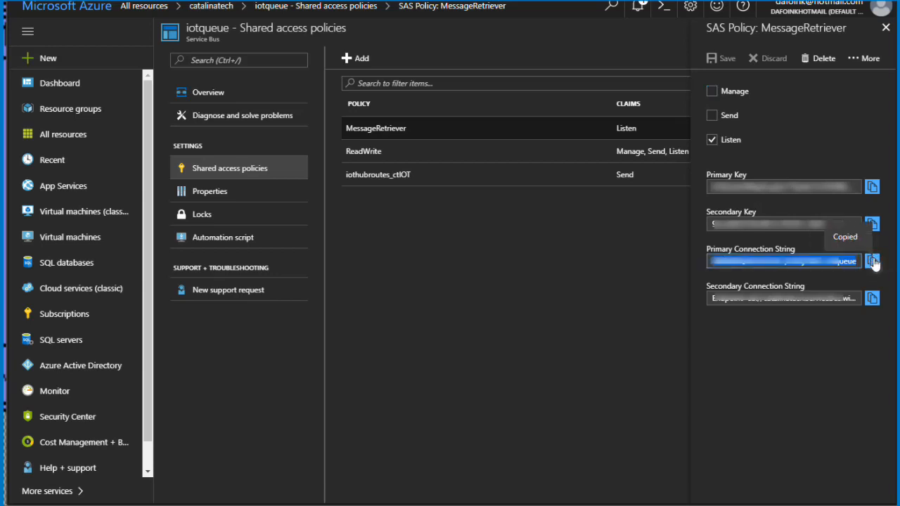
Step: Switch to Catalina Integrator and open the list of Azure queue listeners
{"action": "left_click", "coordinate": [195, 6]}
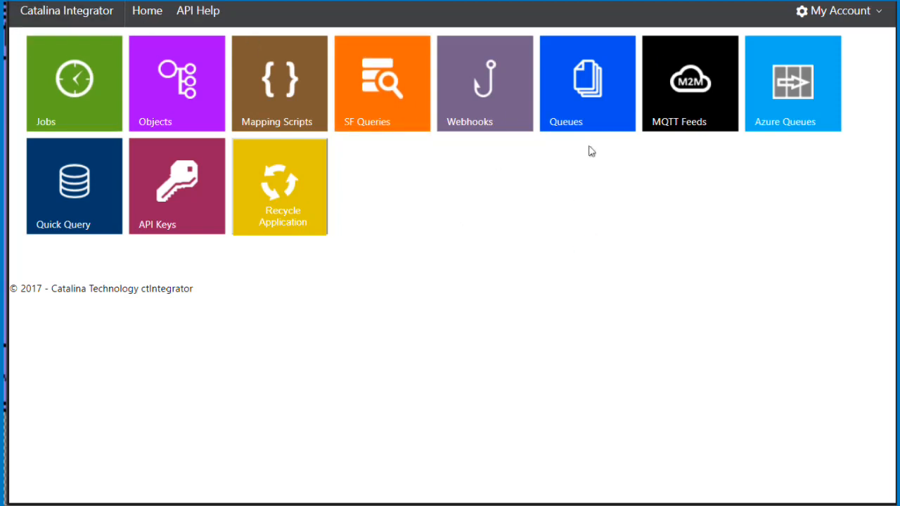
{"action": "left_click", "coordinate": [773, 70]}
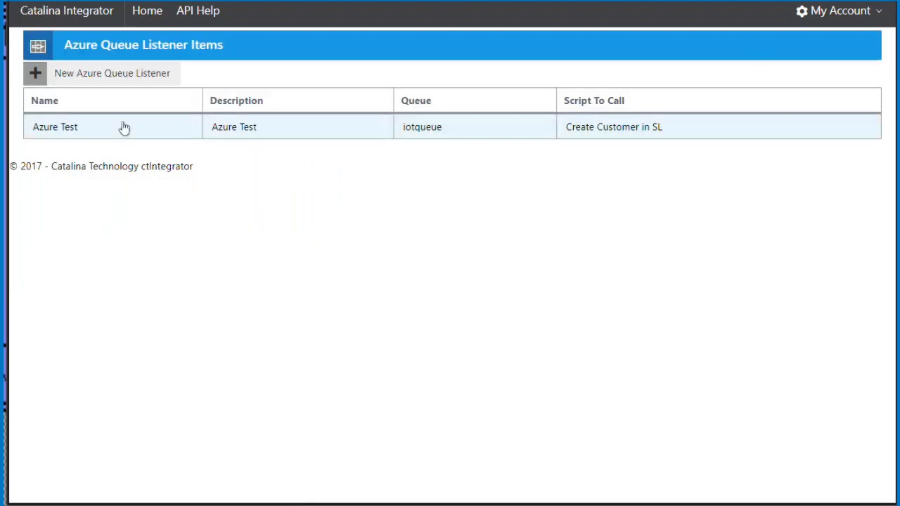
{"action": "left_click", "coordinate": [109, 71]}
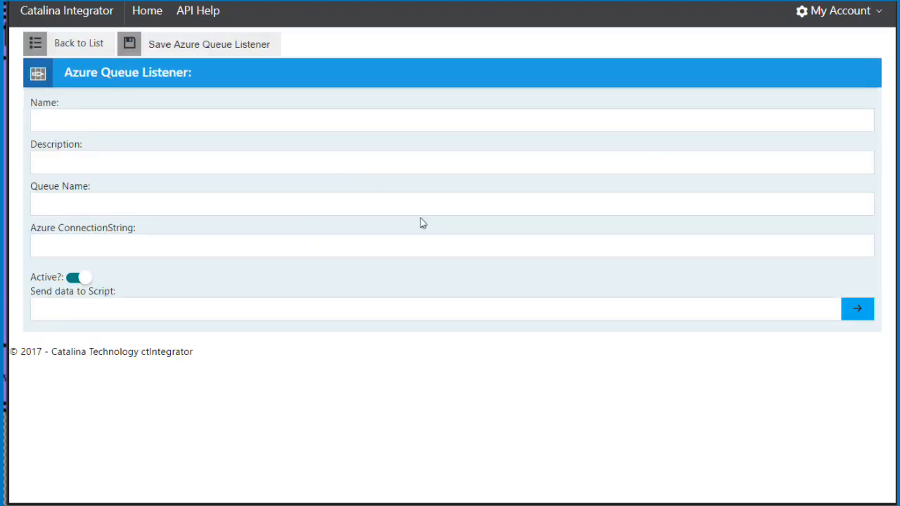
{"action": "left_click", "coordinate": [82, 130]}
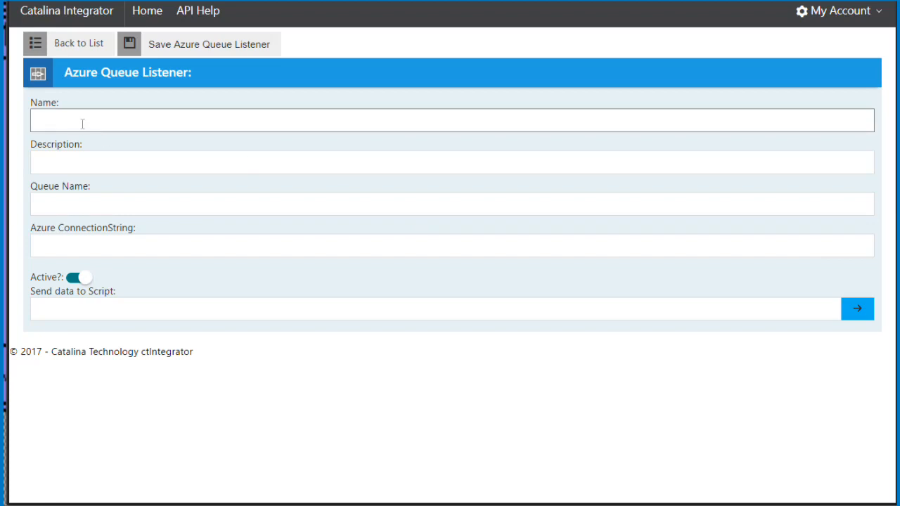
{"action": "left_click", "coordinate": [79, 43]}
Step: Open the Azure Test listener, paste the copied Azure connection string into it, and remove the trailing EntityPath part
{"action": "left_click", "coordinate": [125, 134]}
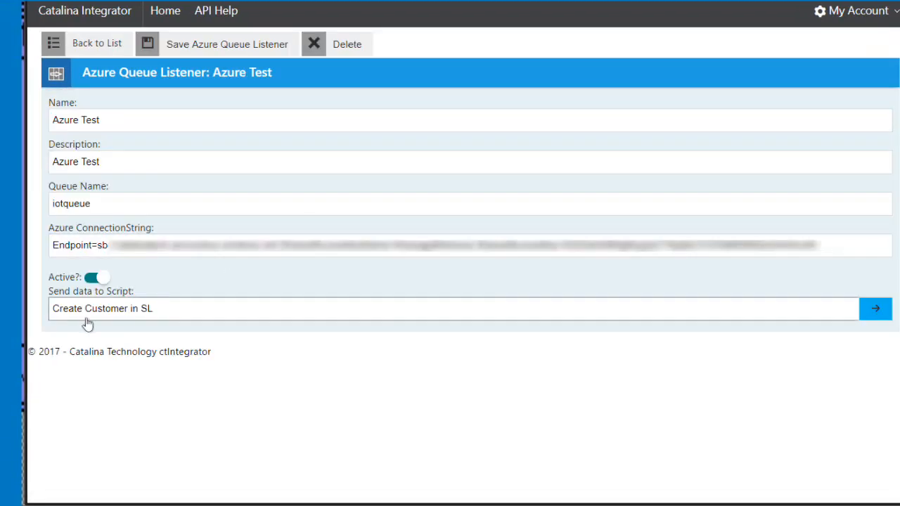
{"action": "triple_click", "coordinate": [847, 247]}
{"action": "key", "text": "End"}
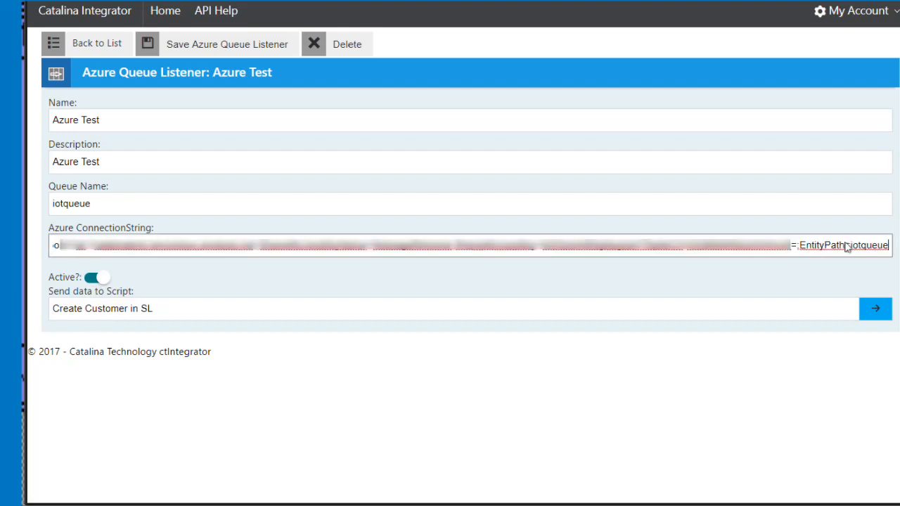
{"action": "key", "text": "shift+Left"}
{"action": "key", "text": "shift+Left"}
{"action": "key", "text": "shift+Left"}
{"action": "key", "text": "shift+Left"}
{"action": "key", "text": "shift+Left"}
{"action": "key", "text": "shift+Left"}
{"action": "key", "text": "shift+Left"}
{"action": "key", "text": "shift+Left"}
{"action": "key", "text": "shift+Left"}
{"action": "key", "text": "shift+Left"}
{"action": "key", "text": "shift+Left"}
{"action": "key", "text": "shift+Left"}
{"action": "key", "text": "shift+Left"}
{"action": "key", "text": "shift+Left"}
{"action": "key", "text": "shift+Left"}
{"action": "key", "text": "shift+Left"}
{"action": "key", "text": "shift+Left"}
{"action": "key", "text": "shift+Left"}
{"action": "key", "text": "shift+Left"}
{"action": "key", "text": "shift+Left"}
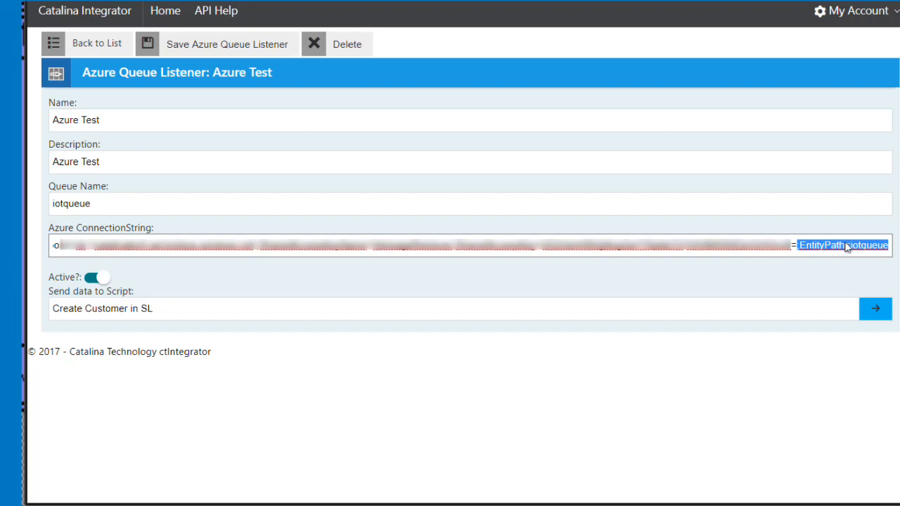
{"action": "key", "text": "BackSpace"}
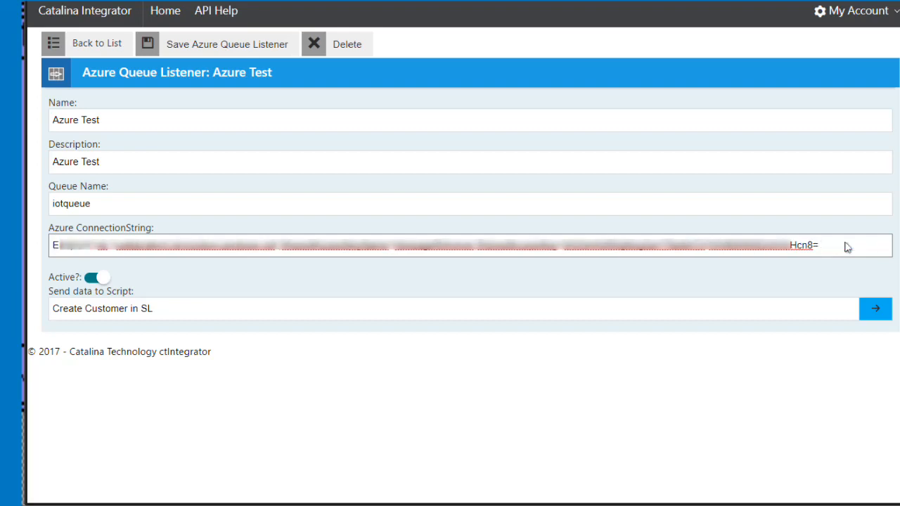
Step: Paste the connection string over the queue name and trim it down to iotqueue
{"action": "left_click", "coordinate": [173, 203]}
{"action": "double_click", "coordinate": [118, 204]}
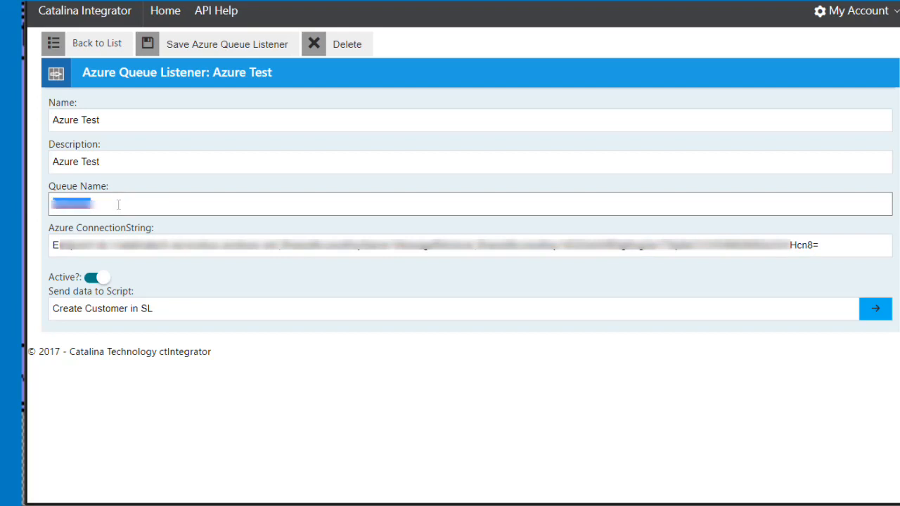
{"action": "key", "text": "ctrl+v"}
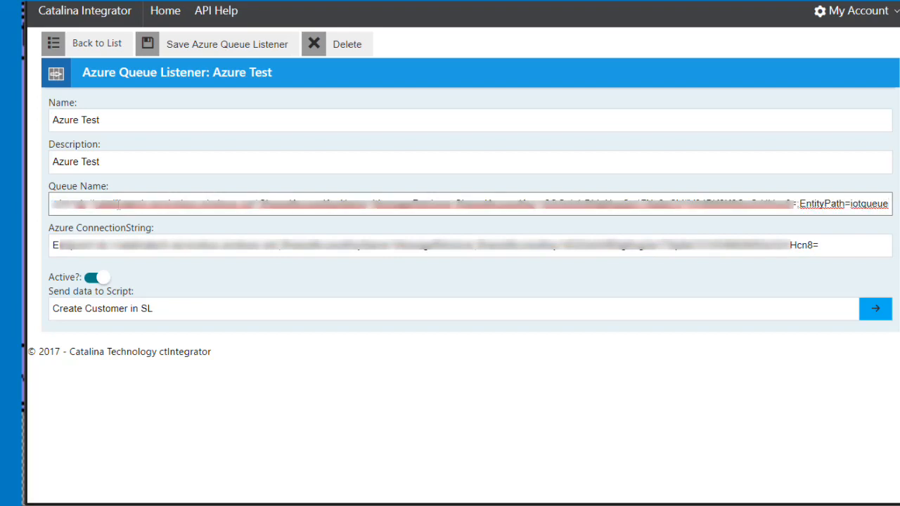
{"action": "key", "text": "Left"}
{"action": "key", "text": "Left"}
{"action": "key", "text": "Left"}
{"action": "key", "text": "Left"}
{"action": "key", "text": "Left"}
{"action": "key", "text": "Left"}
{"action": "key", "text": "Left"}
{"action": "key", "text": "Left"}
{"action": "key", "text": "Right"}
{"action": "key", "text": "shift+Home"}
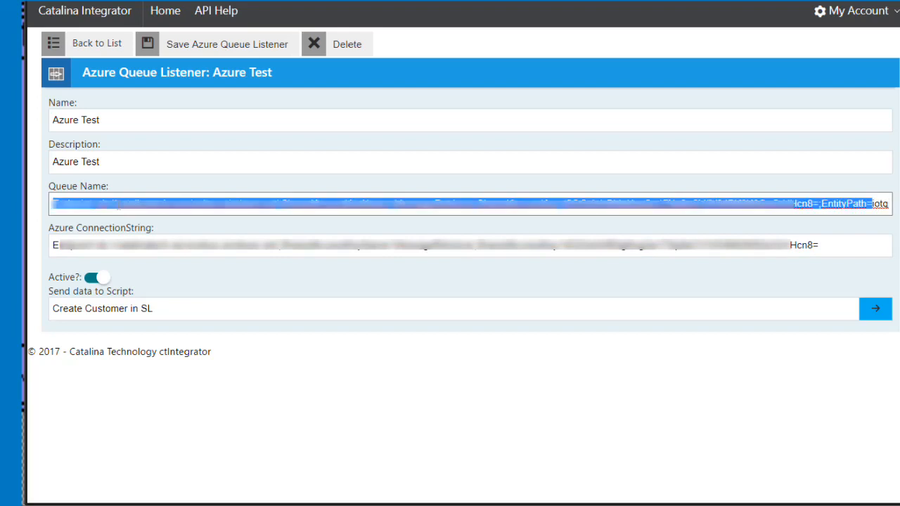
{"action": "key", "text": "Delete"}
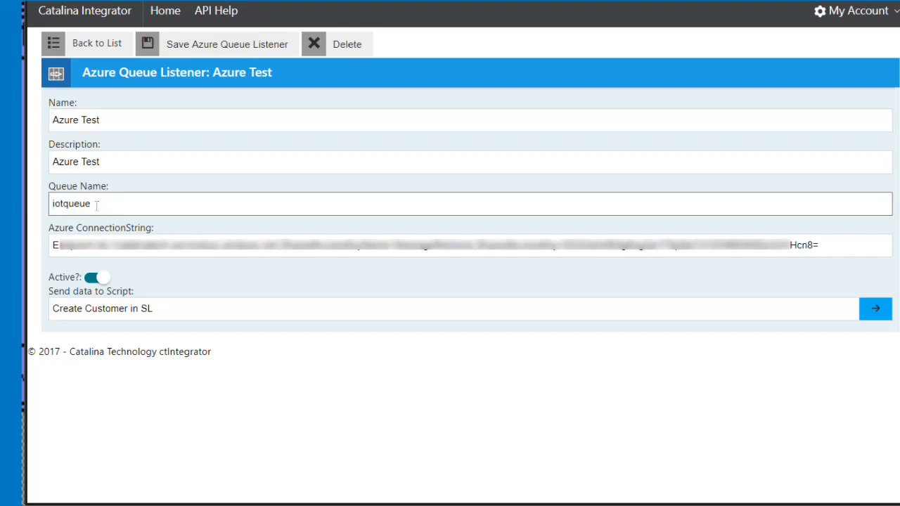
Step: Review the listener's name and description and the mapping scripts available to receive its data
{"action": "left_click_drag", "start_coordinate": [141, 118], "coordinate": [46, 125]}
{"action": "left_click_drag", "start_coordinate": [115, 156], "coordinate": [48, 163]}
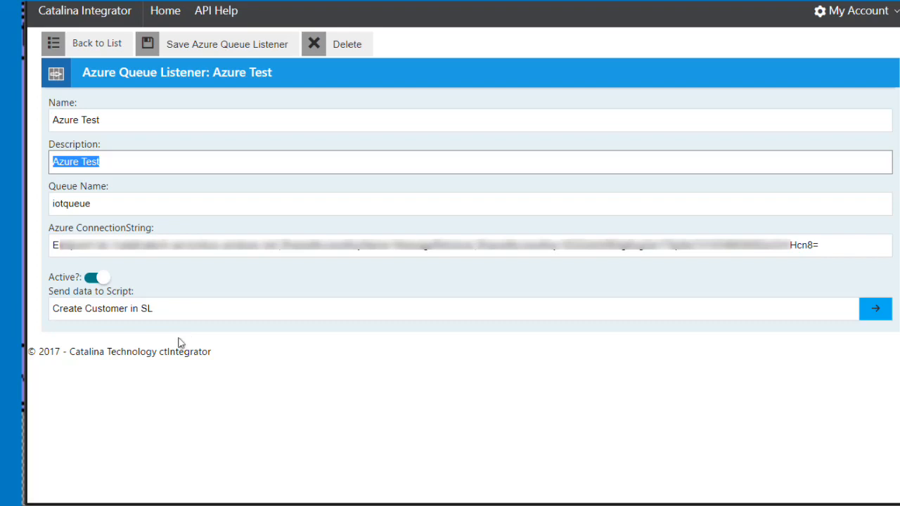
{"action": "left_click", "coordinate": [94, 310]}
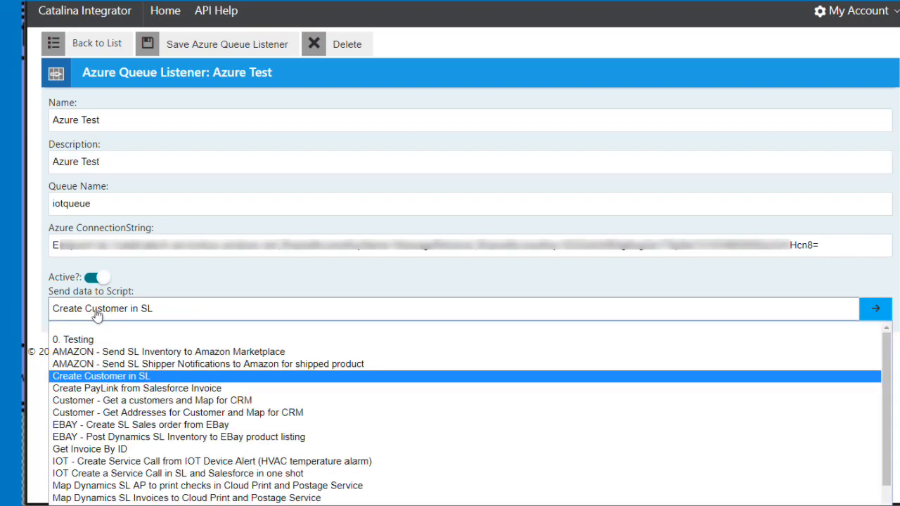
{"action": "left_click", "coordinate": [296, 285]}
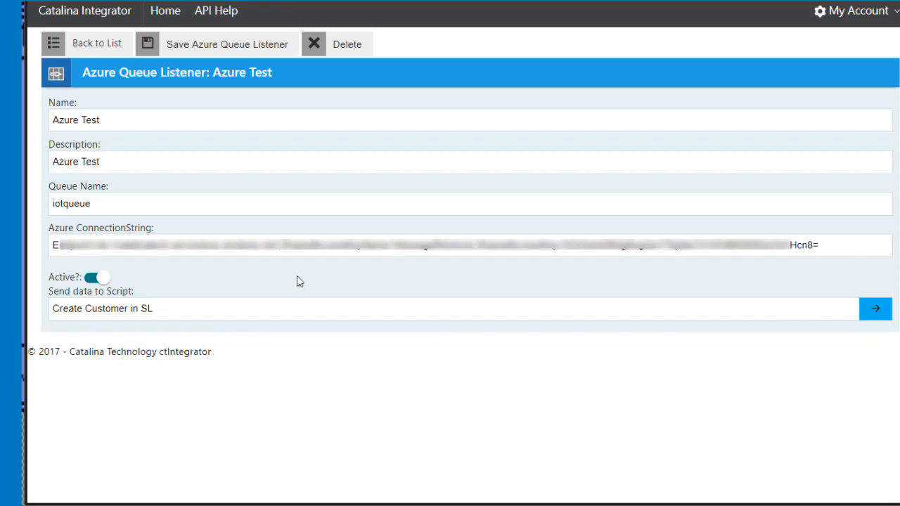
Step: Open the linked Create Customer in SL script and examine its myCustomer mapping and destination object settings
{"action": "left_click", "coordinate": [872, 310]}
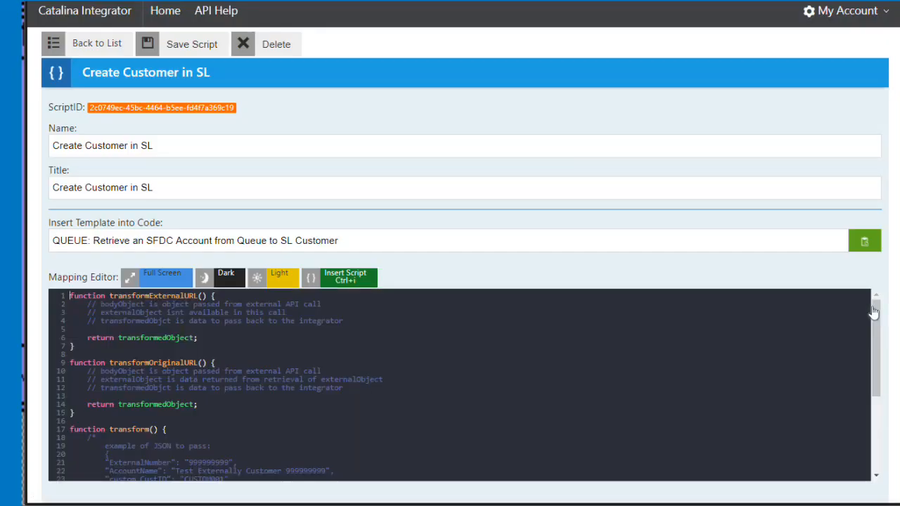
{"action": "left_click", "coordinate": [159, 280]}
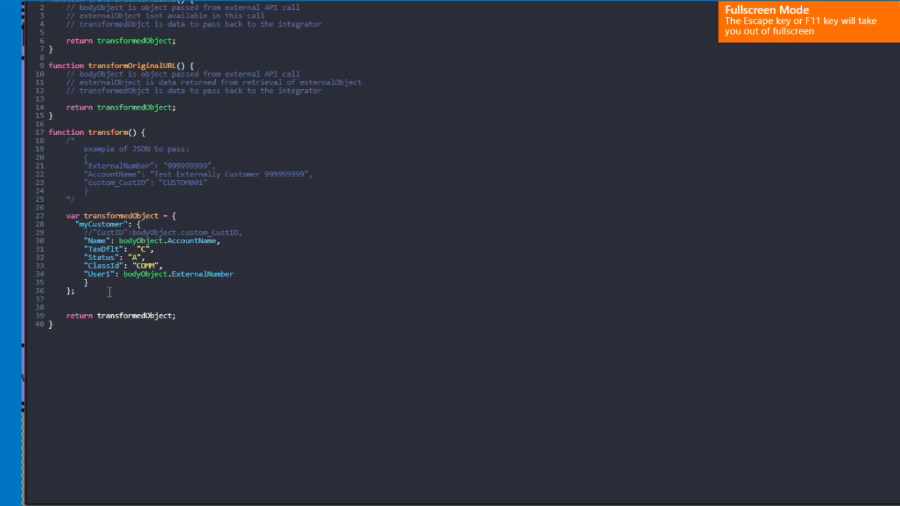
{"action": "left_click_drag", "start_coordinate": [99, 299], "coordinate": [32, 227]}
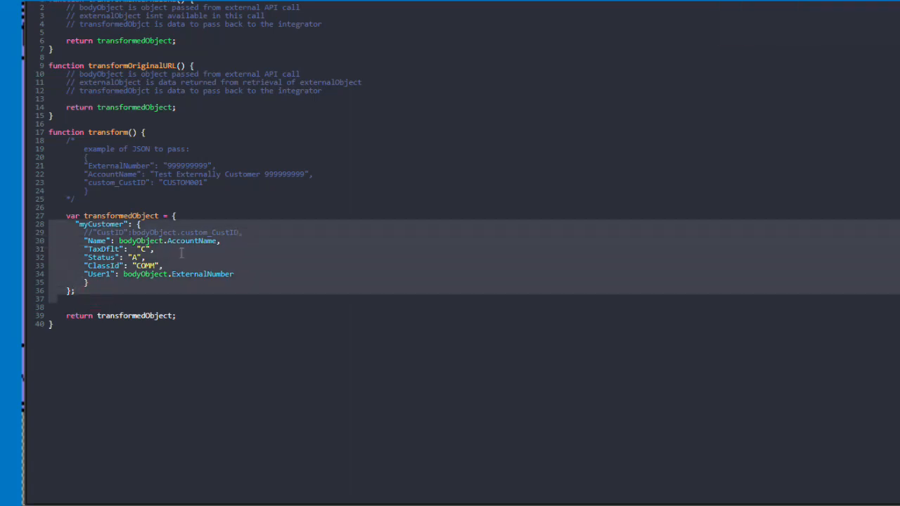
{"action": "left_click", "coordinate": [281, 189]}
{"action": "key", "text": "Escape"}
{"action": "scroll", "coordinate": [150, 209], "scroll_direction": "down", "scroll_amount": 5}
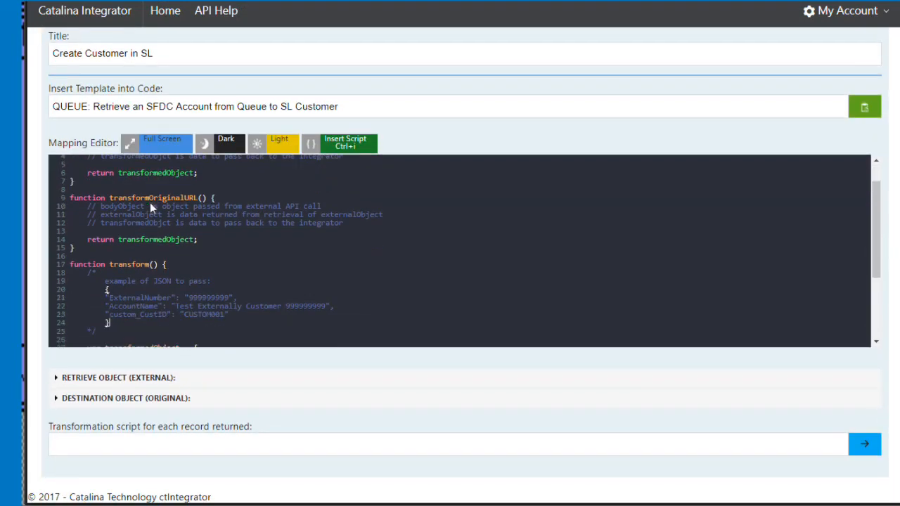
{"action": "left_click", "coordinate": [126, 400]}
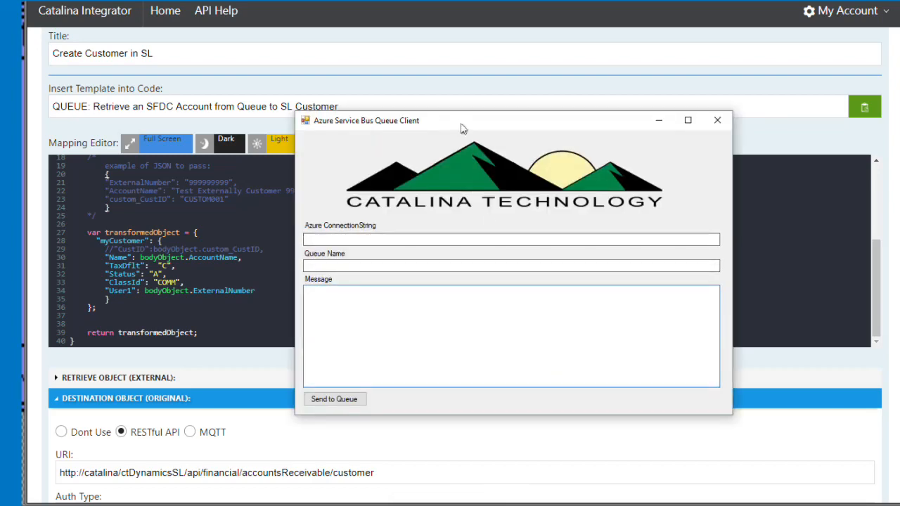
Step: In the Azure Service Bus Queue Client, paste the Azure connection string and set the queue name to iotqueue
{"action": "left_click_drag", "start_coordinate": [461, 124], "coordinate": [366, 83]}
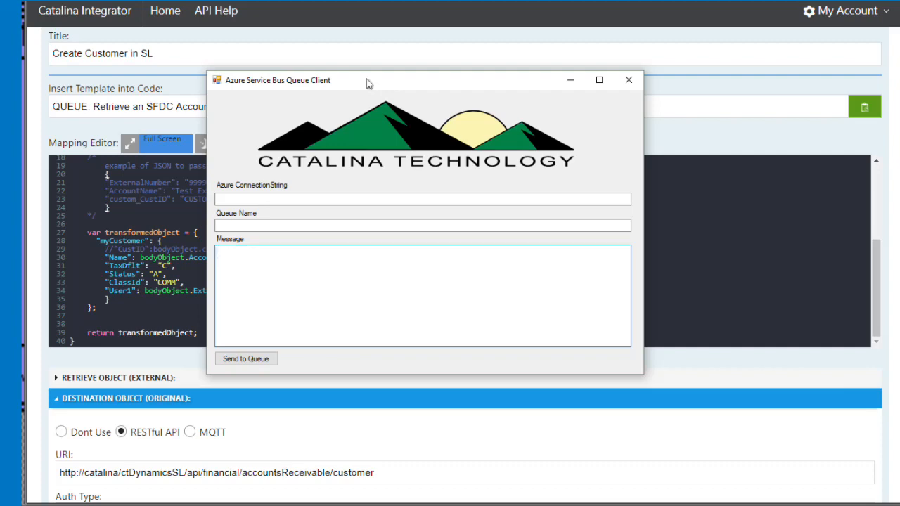
{"action": "left_click", "coordinate": [601, 22]}
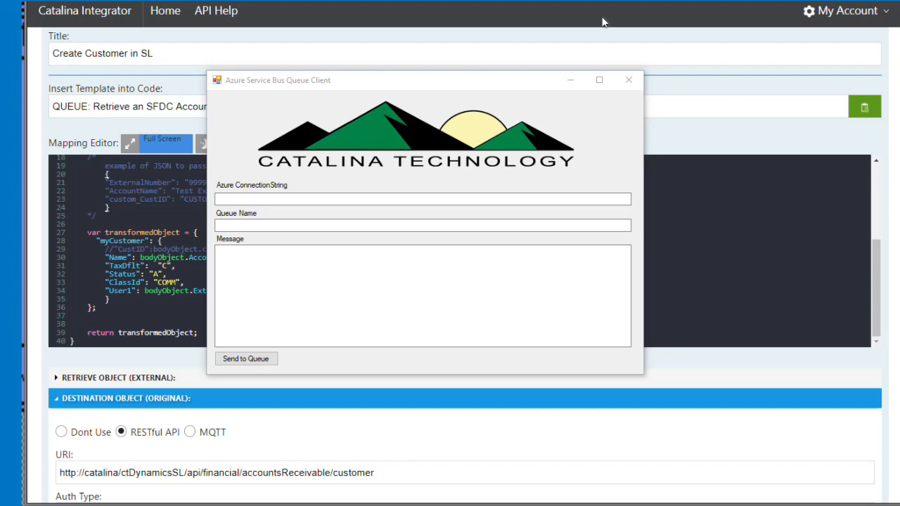
{"action": "left_click", "coordinate": [321, 199]}
{"action": "key", "text": "ctrl+v"}
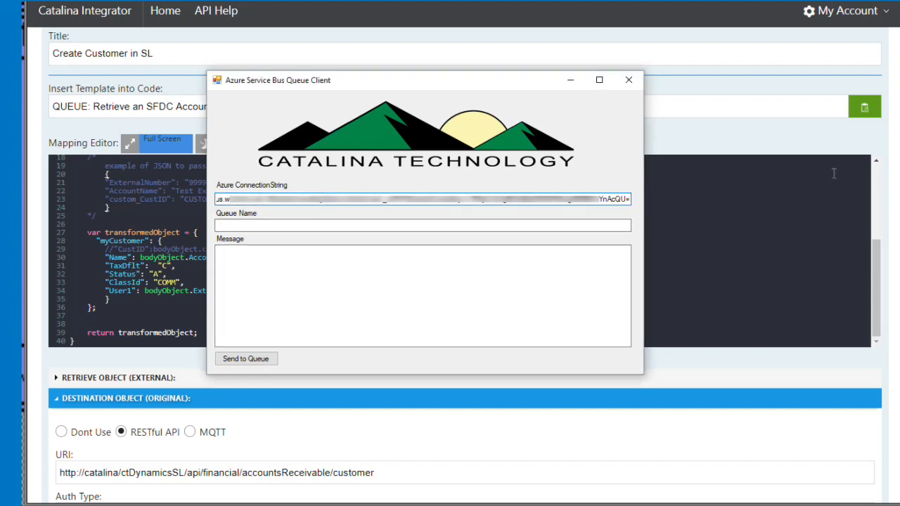
{"action": "left_click", "coordinate": [252, 226]}
{"action": "type", "text": "iotqueue"}
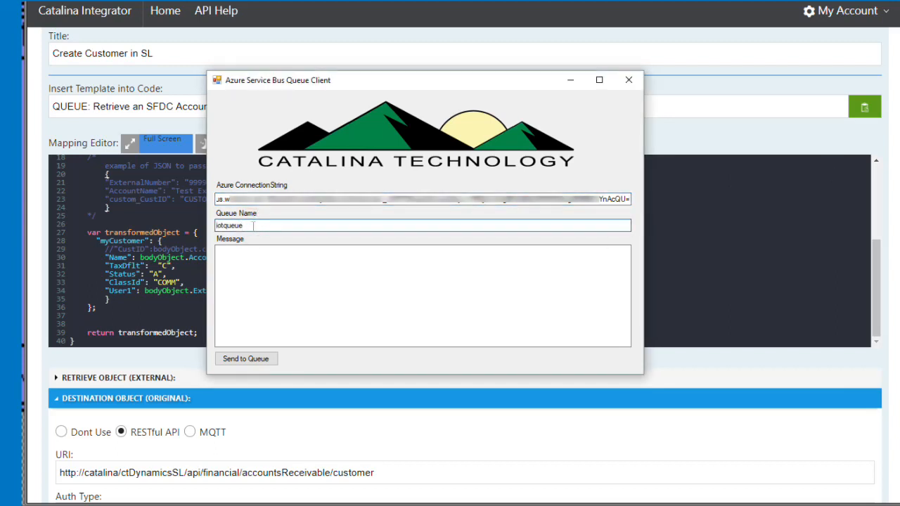
Step: Paste the script's sample customer JSON as the message, send it to the queue, and dismiss the notice
{"action": "left_click", "coordinate": [619, 267]}
{"action": "key", "text": "alt+Tab"}
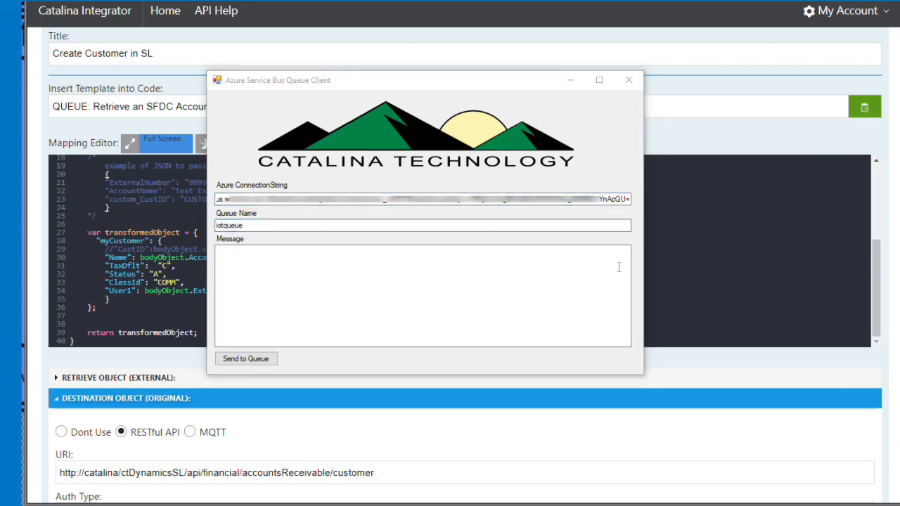
{"action": "left_click", "coordinate": [297, 279]}
{"action": "type", "text": "{         \"ExternalNumber\": \"999999999\",         \"AccountName\": \"Test Externally Customer 999999999\",         \"custom_CustID\": \"CUSTOM001\"         }"}
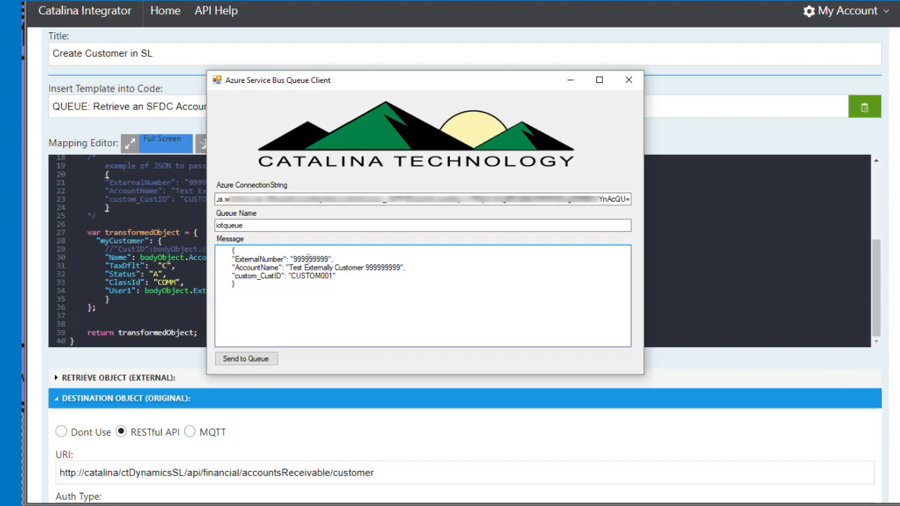
{"action": "double_click", "coordinate": [308, 259]}
{"action": "left_click", "coordinate": [332, 304]}
{"action": "left_click", "coordinate": [239, 360]}
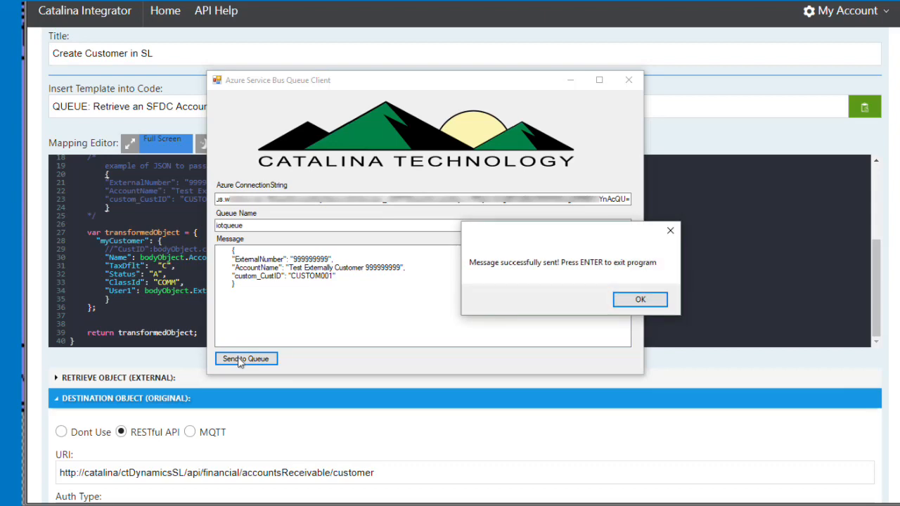
{"action": "left_click", "coordinate": [637, 305]}
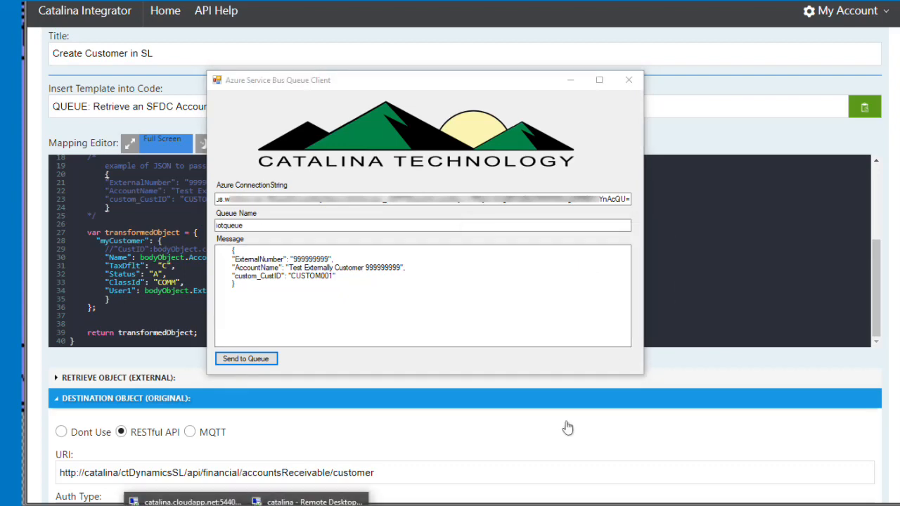
Step: Switch to Microsoft Dynamics SL, open the Test Externally Customer record from the customer lookup, and recheck the customer list
{"action": "left_click", "coordinate": [303, 502]}
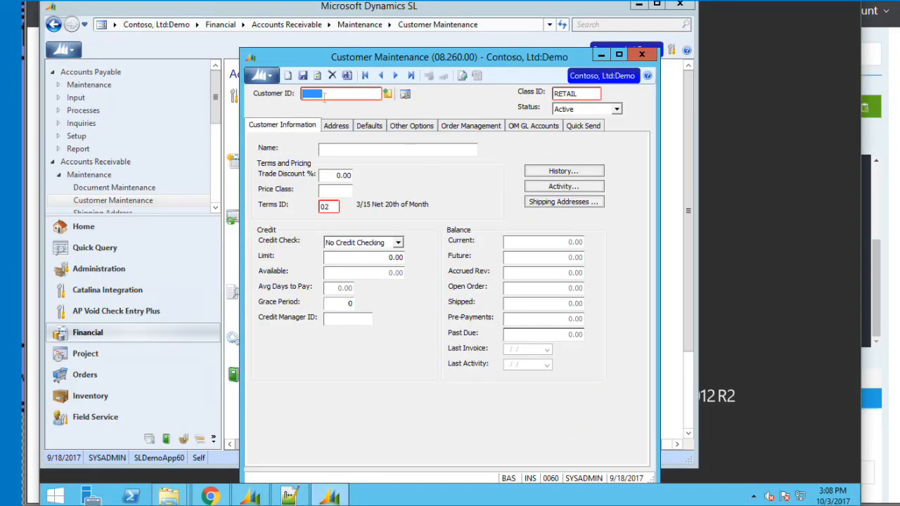
{"action": "key", "text": "F3"}
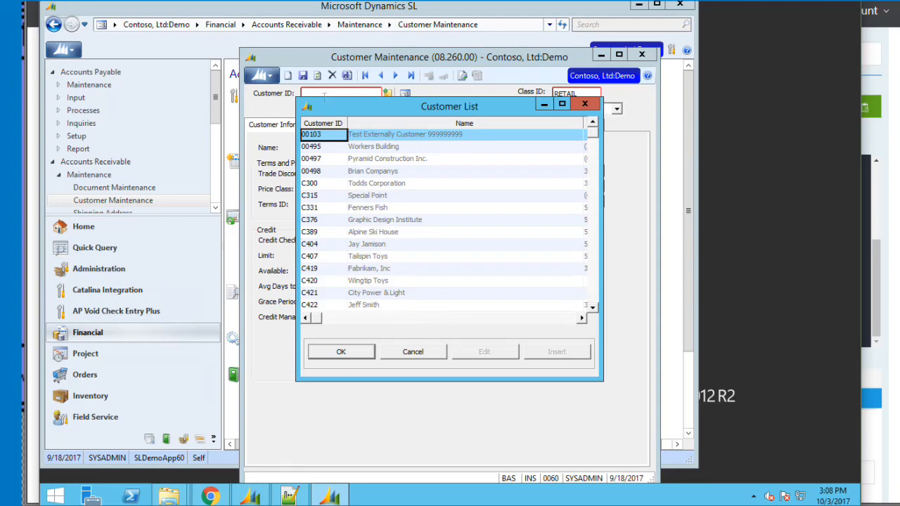
{"action": "double_click", "coordinate": [319, 133]}
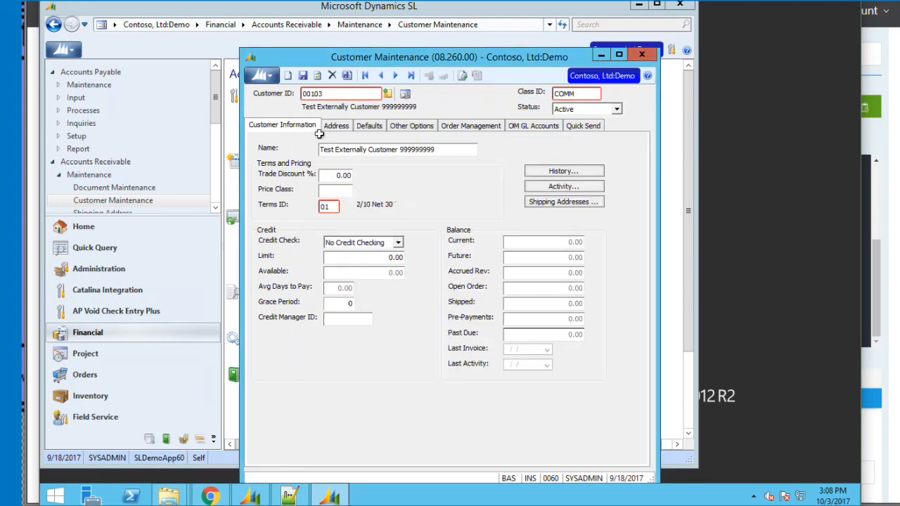
{"action": "double_click", "coordinate": [329, 94]}
{"action": "key", "text": "Delete"}
{"action": "key", "text": "F3"}
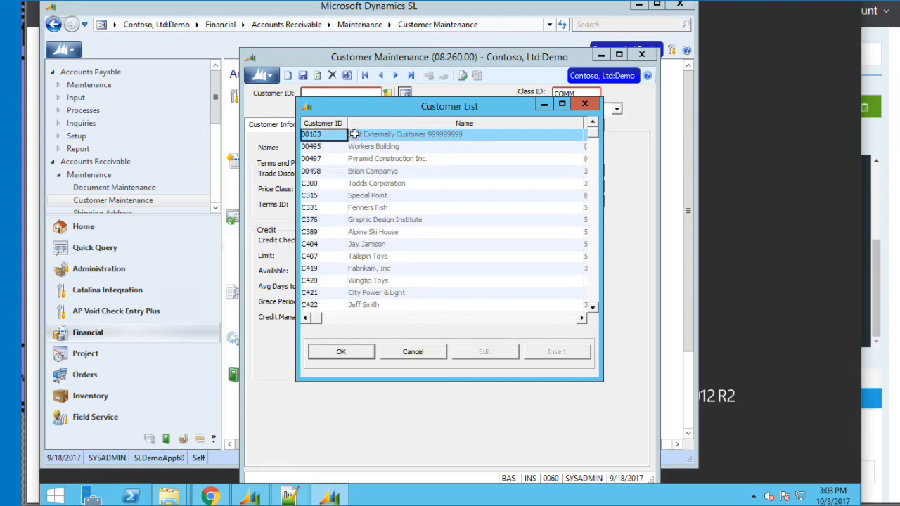
{"action": "left_click", "coordinate": [583, 104]}
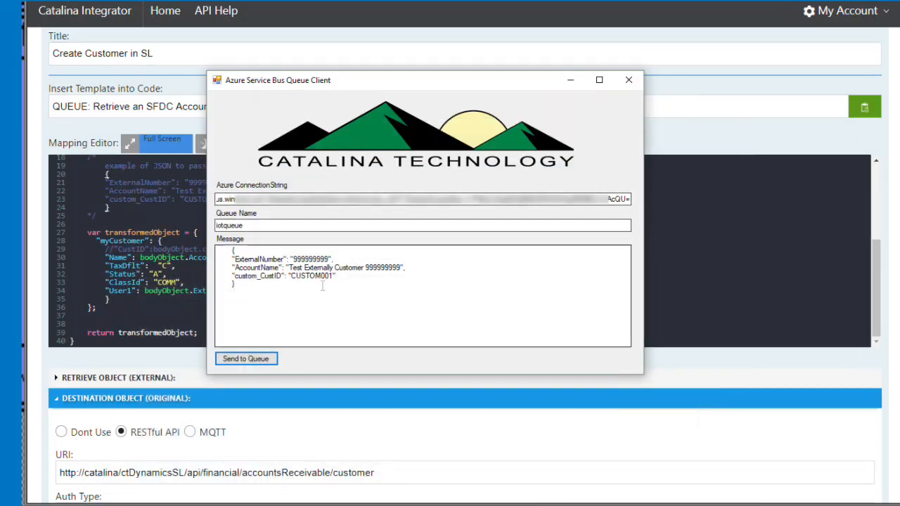
Step: In the Azure Service Bus Queue Client message, replace the ExternalNumber with a new external number and set AccountName to "This is Brians Company"
{"action": "double_click", "coordinate": [312, 258]}
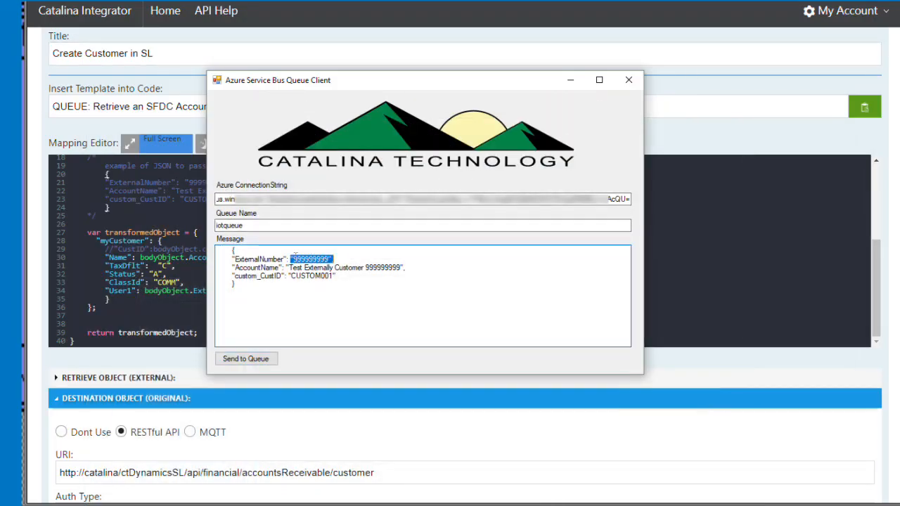
{"action": "left_click", "coordinate": [295, 258]}
{"action": "left_click_drag", "start_coordinate": [295, 259], "coordinate": [331, 259]}
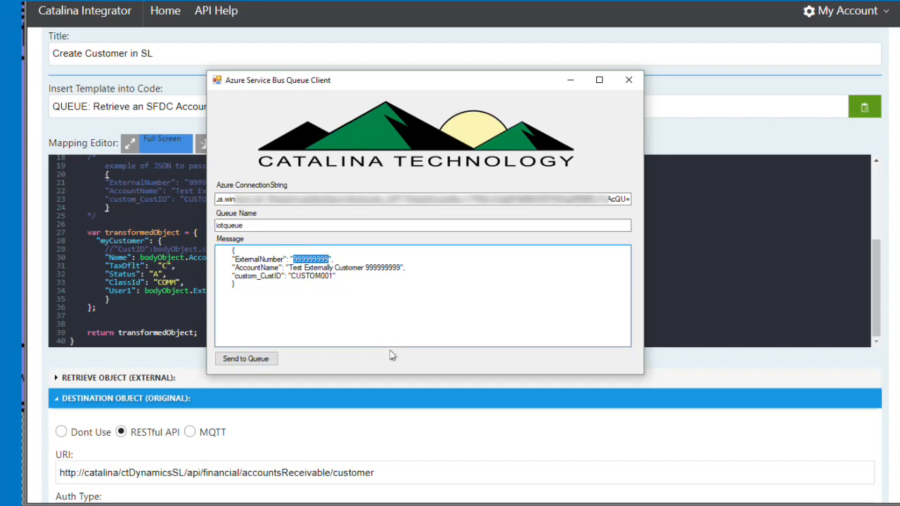
{"action": "type", "text": "890273489"}
{"action": "key", "text": "BackSpace"}
{"action": "left_click_drag", "start_coordinate": [289, 268], "coordinate": [401, 268]}
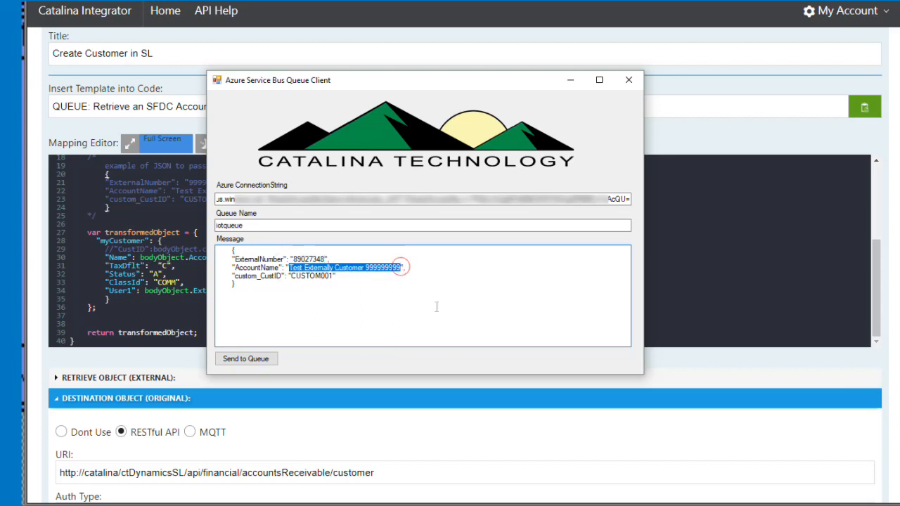
{"action": "type", "text": "This is Brian"}
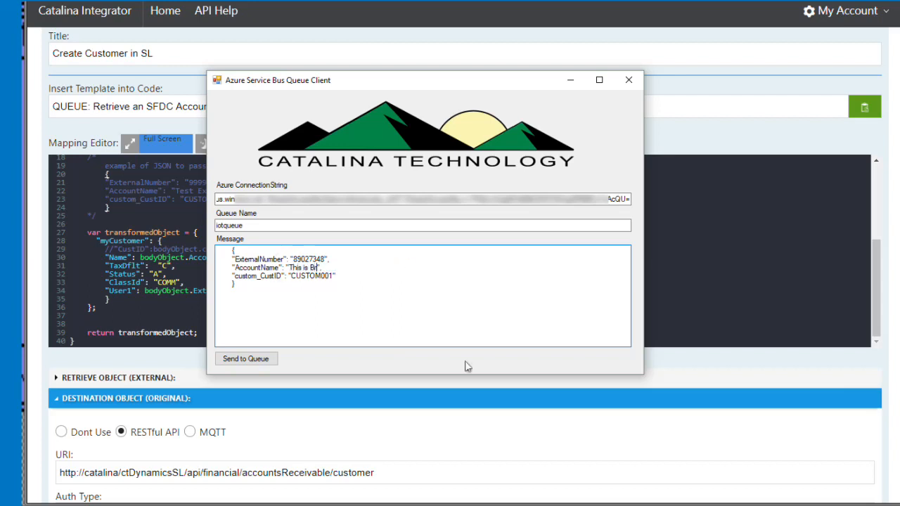
{"action": "type", "text": "s Company"}
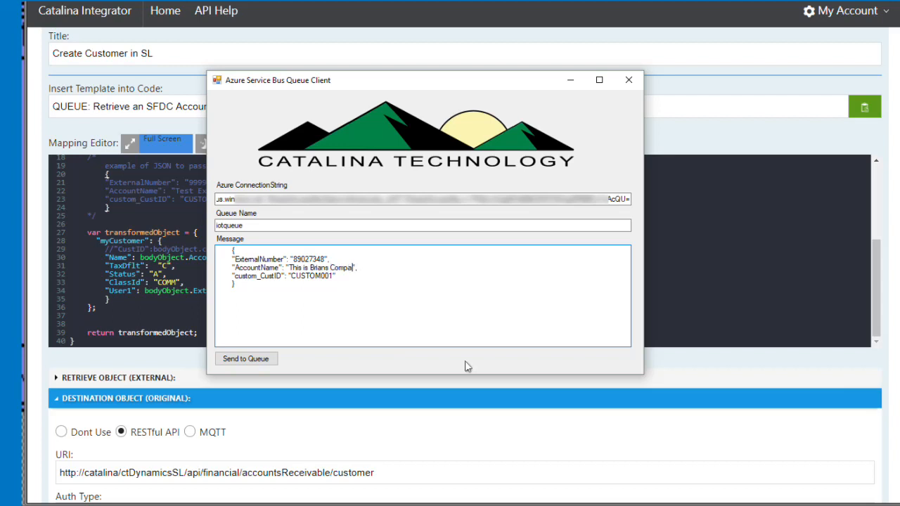
Step: Change the last digit of the message's custom_CustID to 2, then send the message to the queue and dismiss the notice
{"action": "key", "text": "Left"}
{"action": "key", "text": "Left"}
{"action": "key", "text": "Delete"}
{"action": "type", "text": "2"}
{"action": "left_click", "coordinate": [258, 362]}
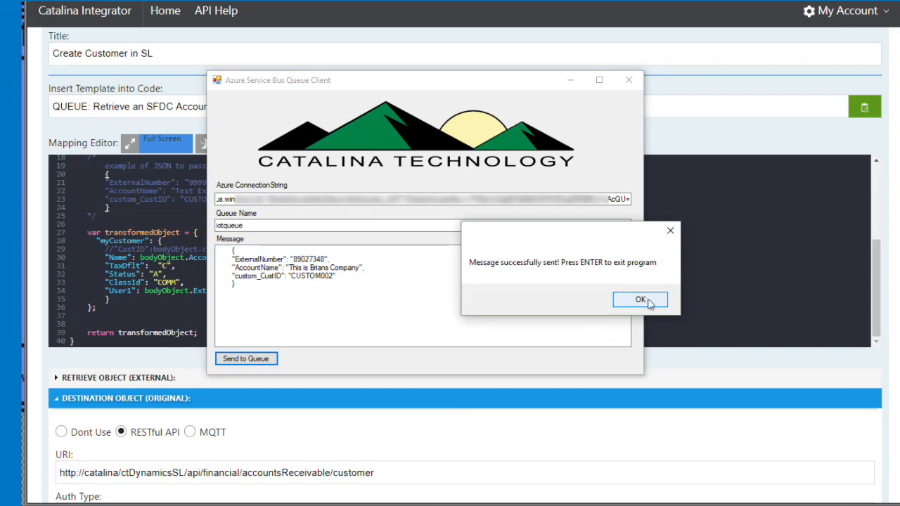
{"action": "left_click", "coordinate": [640, 300]}
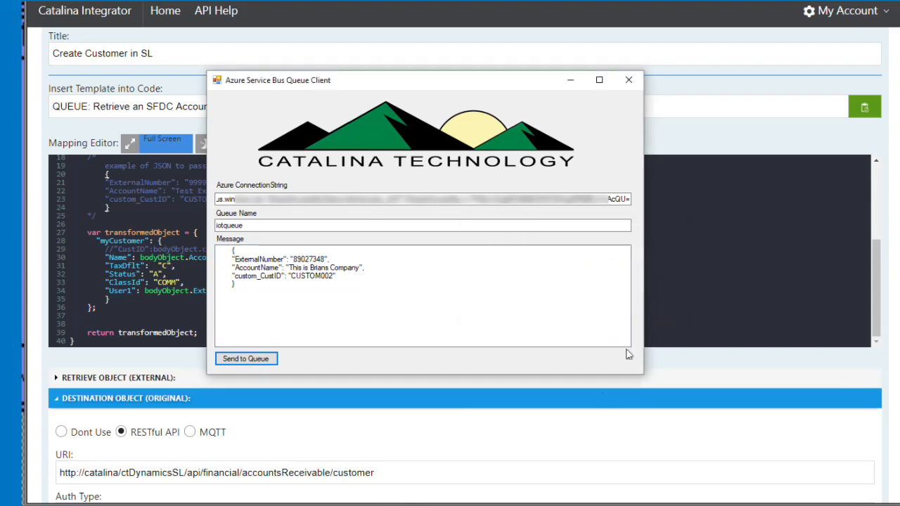
Step: Switch back to Microsoft Dynamics SL and open the "This is Brians Company" record from the customer lookup
{"action": "left_click", "coordinate": [537, 496]}
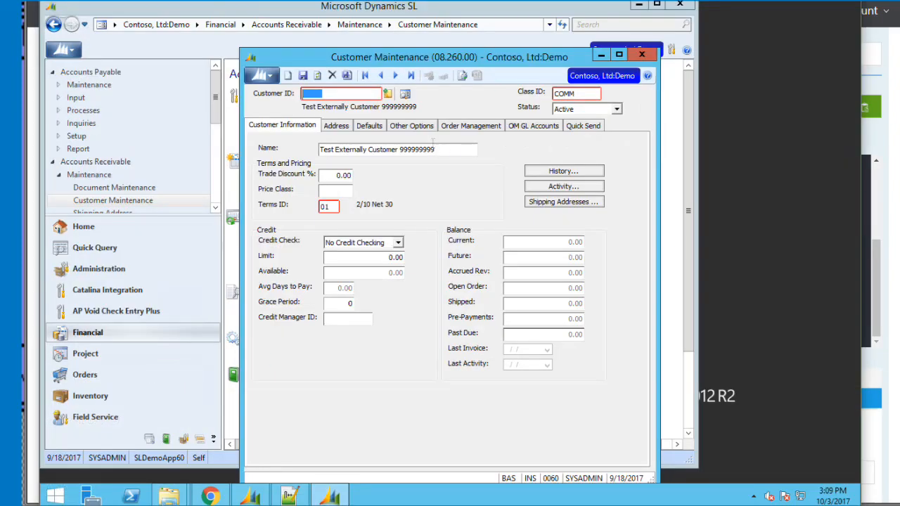
{"action": "key", "text": "F3"}
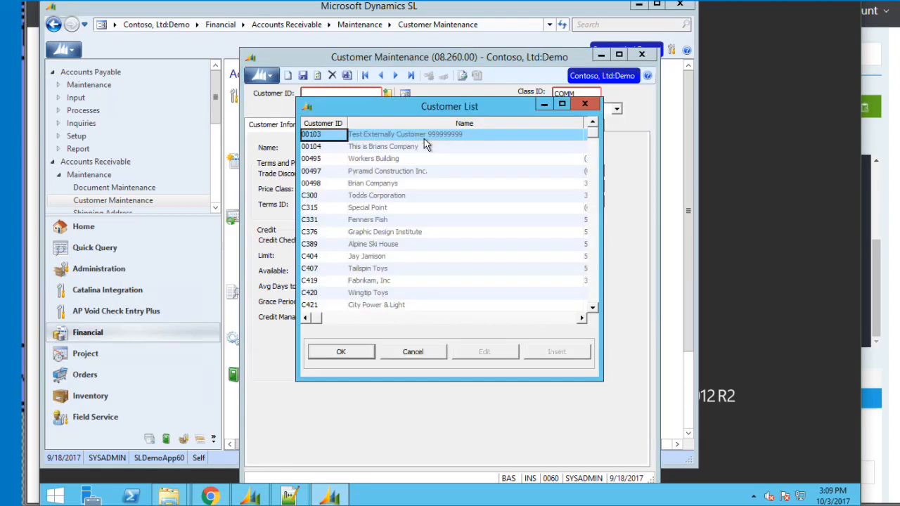
{"action": "double_click", "coordinate": [337, 150]}
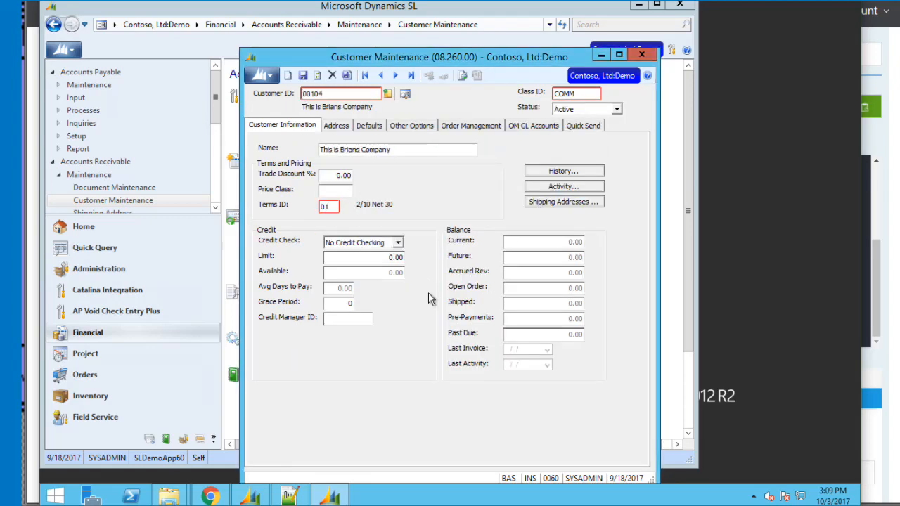